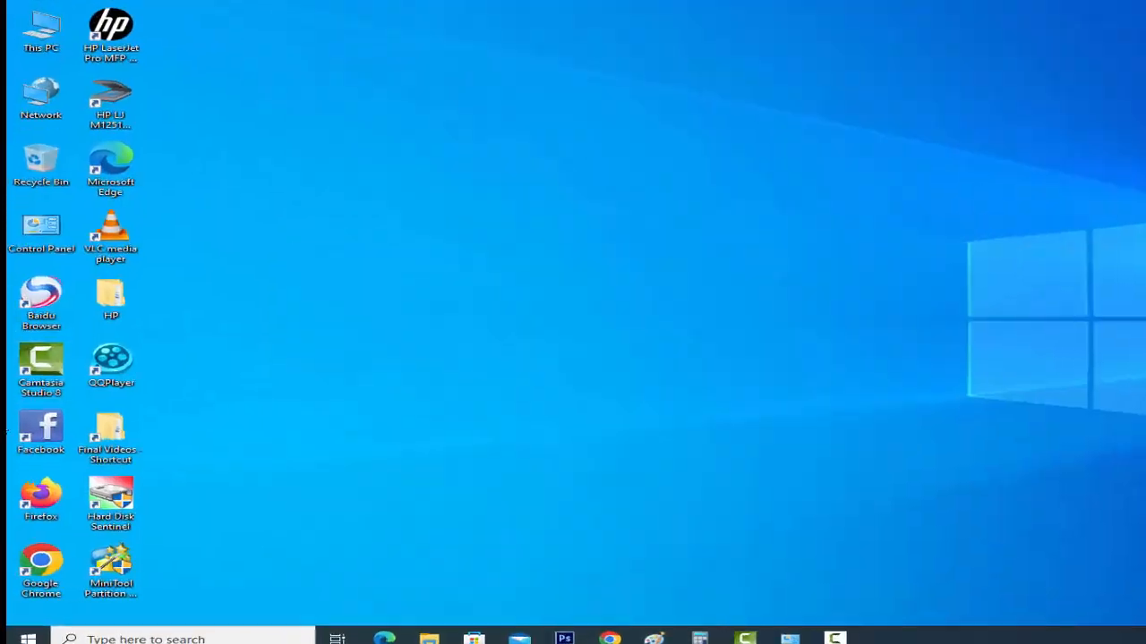
Open Firefox, decline making it the primary browser, and search Google for "ricoh aficio sp 3400n driver"
{"action": "double_click", "coordinate": [44, 498]}
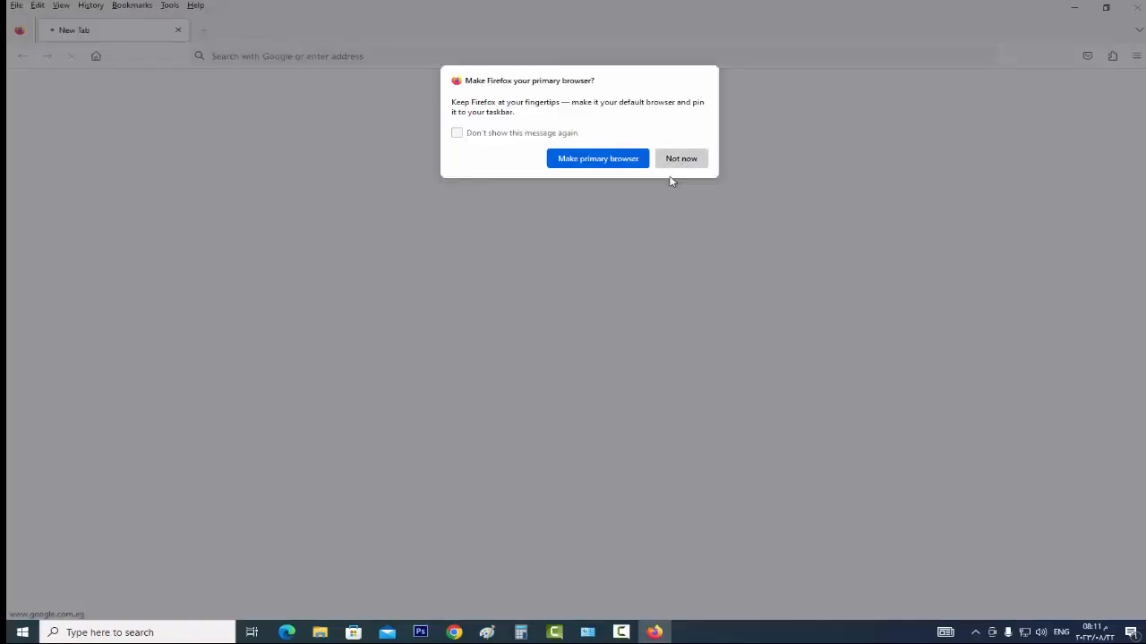
{"action": "left_click", "coordinate": [673, 163]}
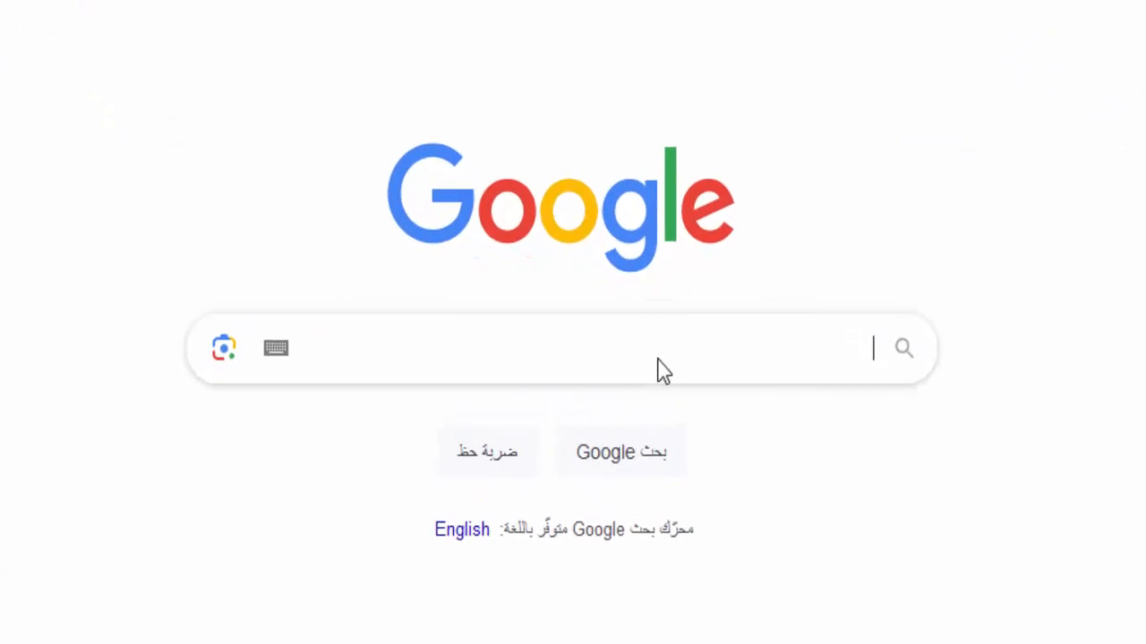
{"action": "type", "text": "r"}
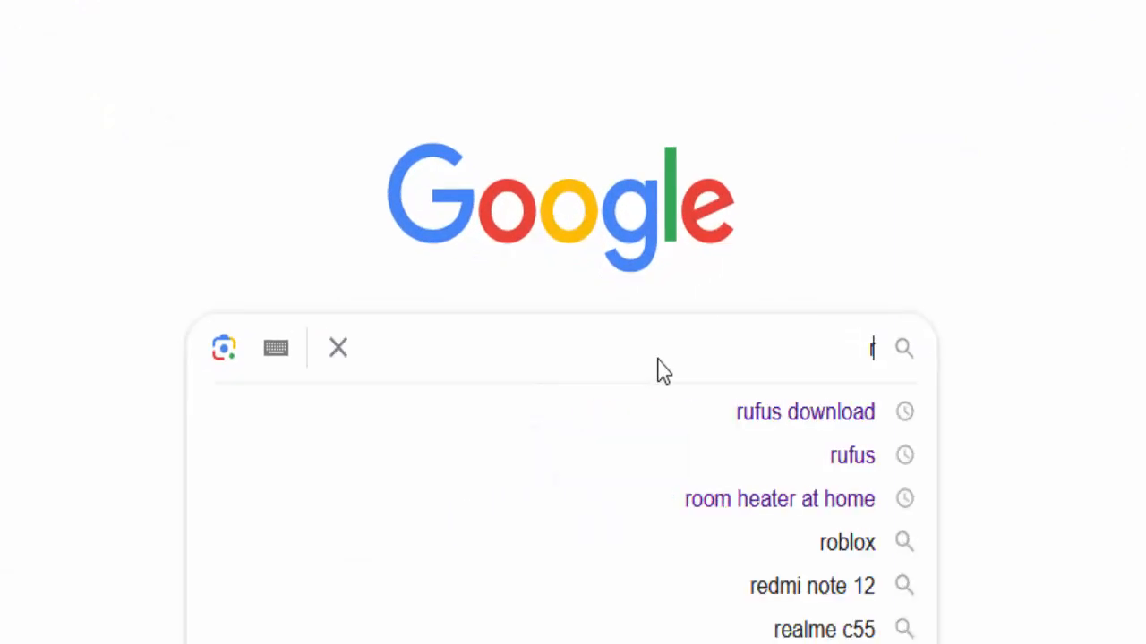
{"action": "type", "text": "u"}
{"action": "key", "text": "BackSpace"}
{"action": "type", "text": "o"}
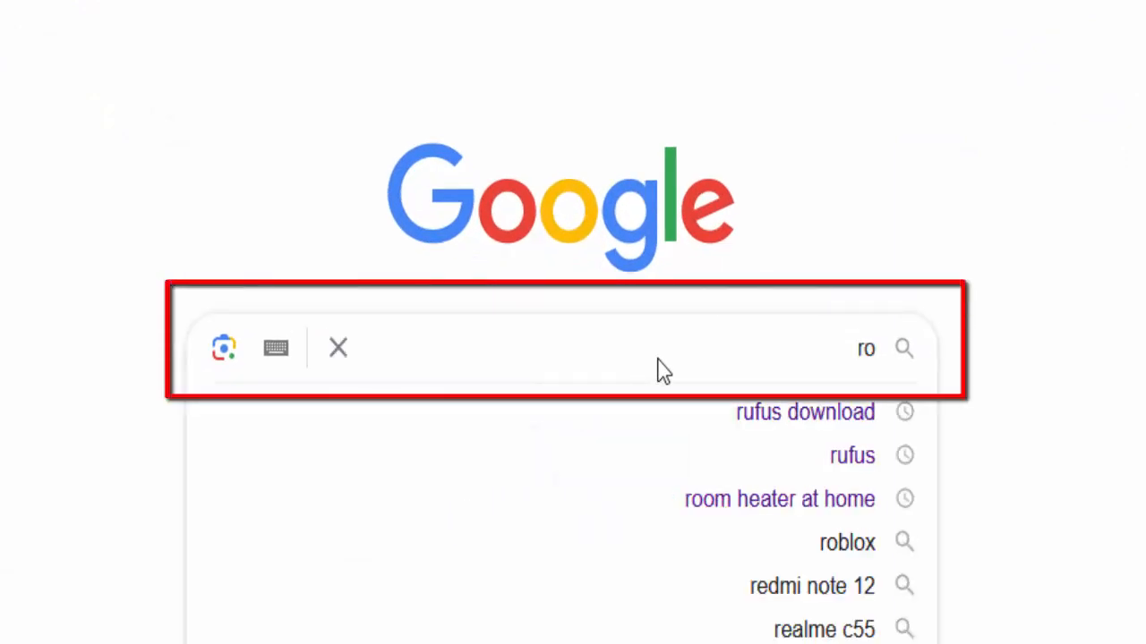
{"action": "key", "text": "BackSpace"}
{"action": "type", "text": "icho afico"}
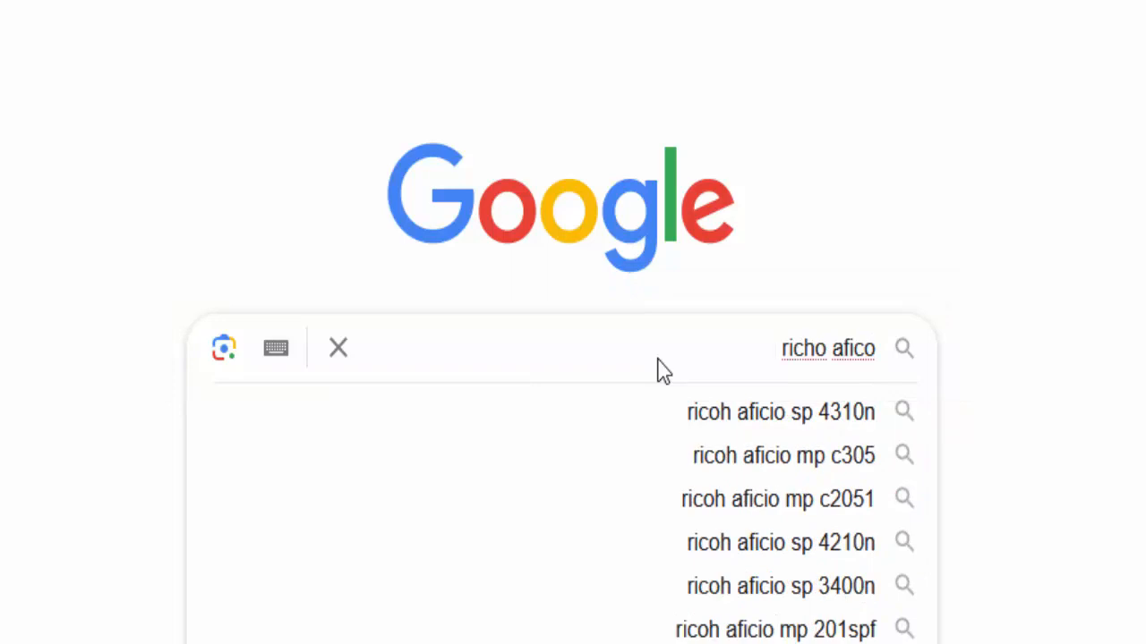
{"action": "type", "text": " sp 3"}
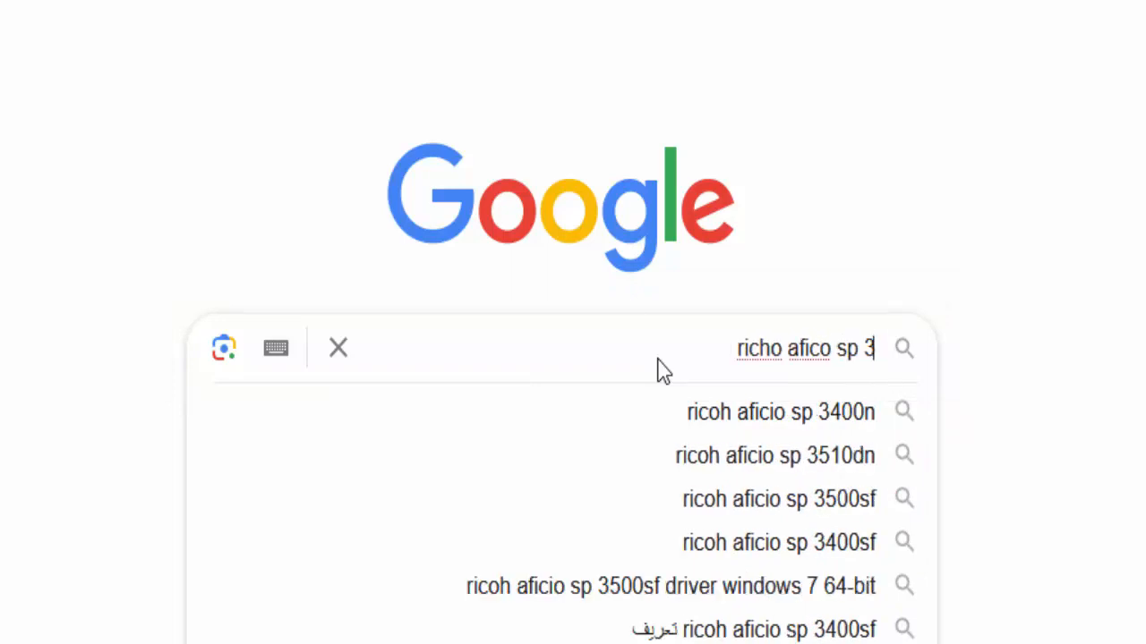
{"action": "type", "text": "400 dn"}
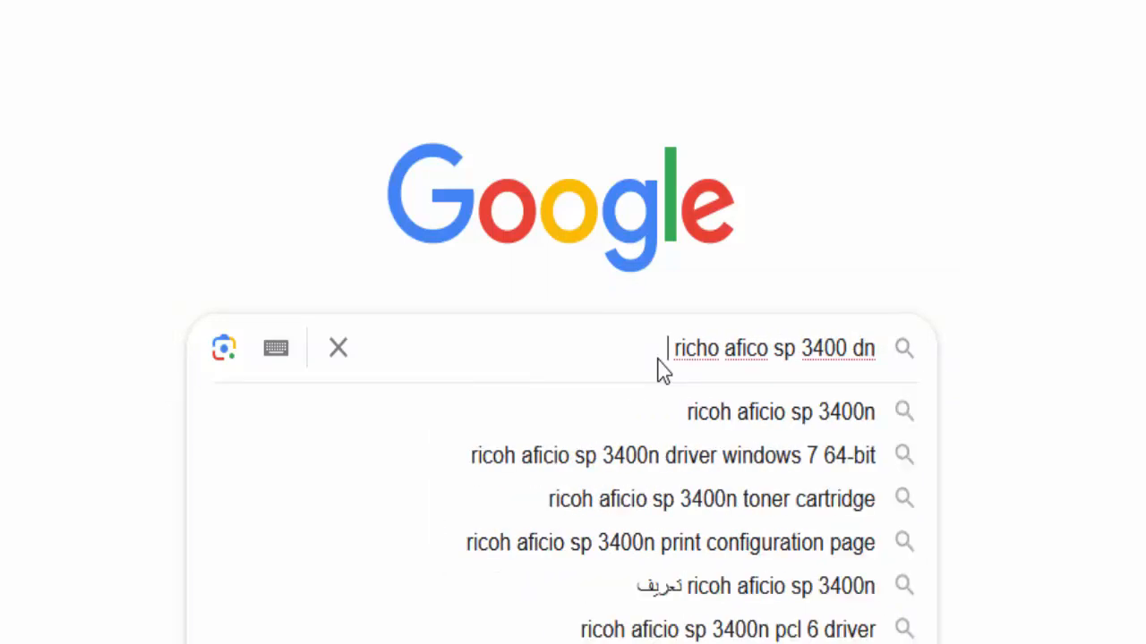
{"action": "type", "text": " driver"}
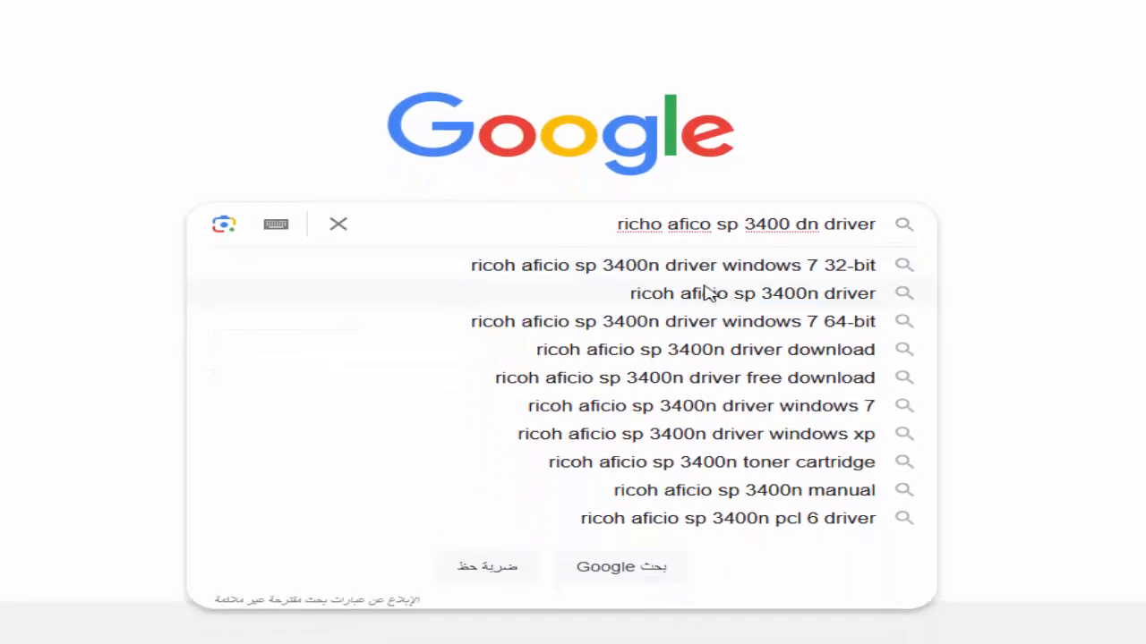
{"action": "left_click", "coordinate": [719, 295]}
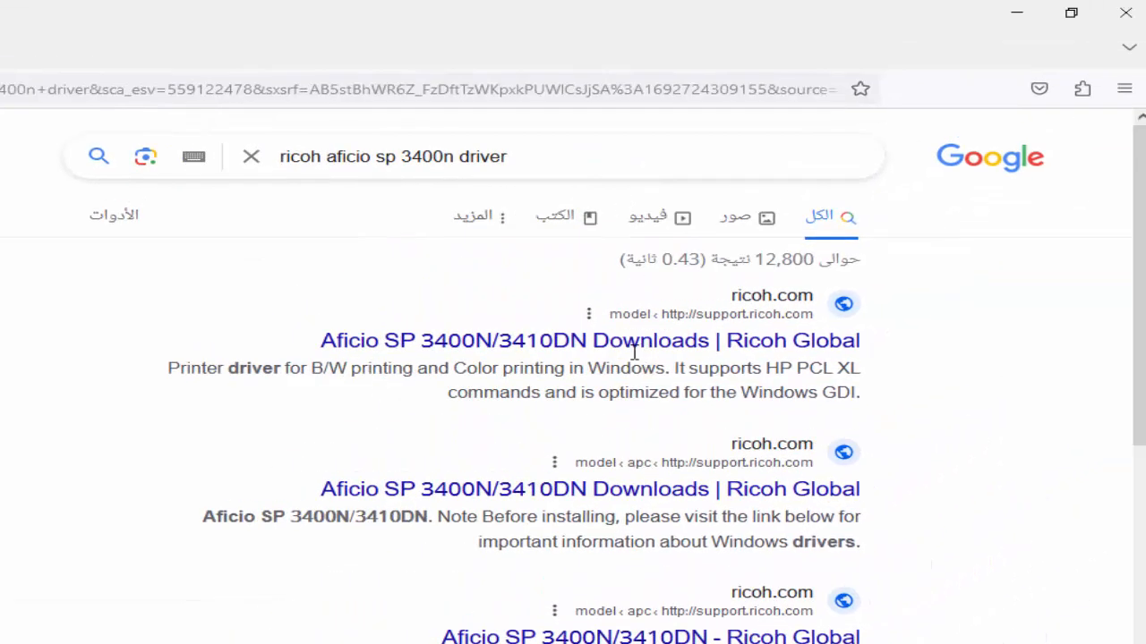
Open the first "Aficio SP 3400N/3410DN Downloads | Ricoh Global" search result in a new tab and switch to it
{"action": "right_click", "coordinate": [631, 333]}
{"action": "left_click", "coordinate": [660, 313]}
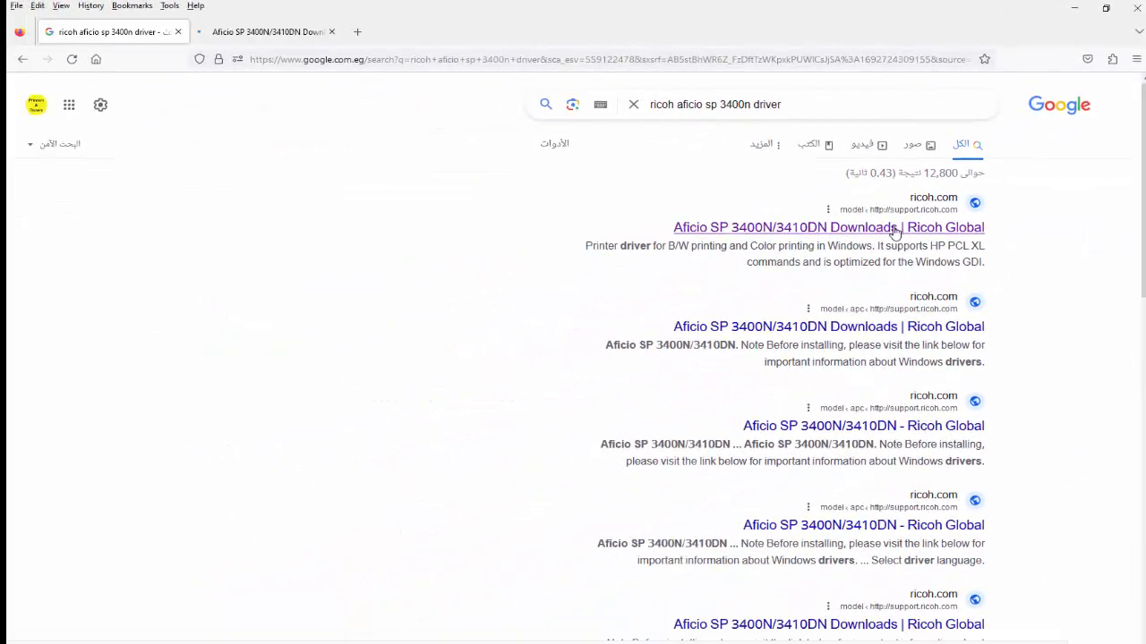
{"action": "left_click", "coordinate": [254, 34]}
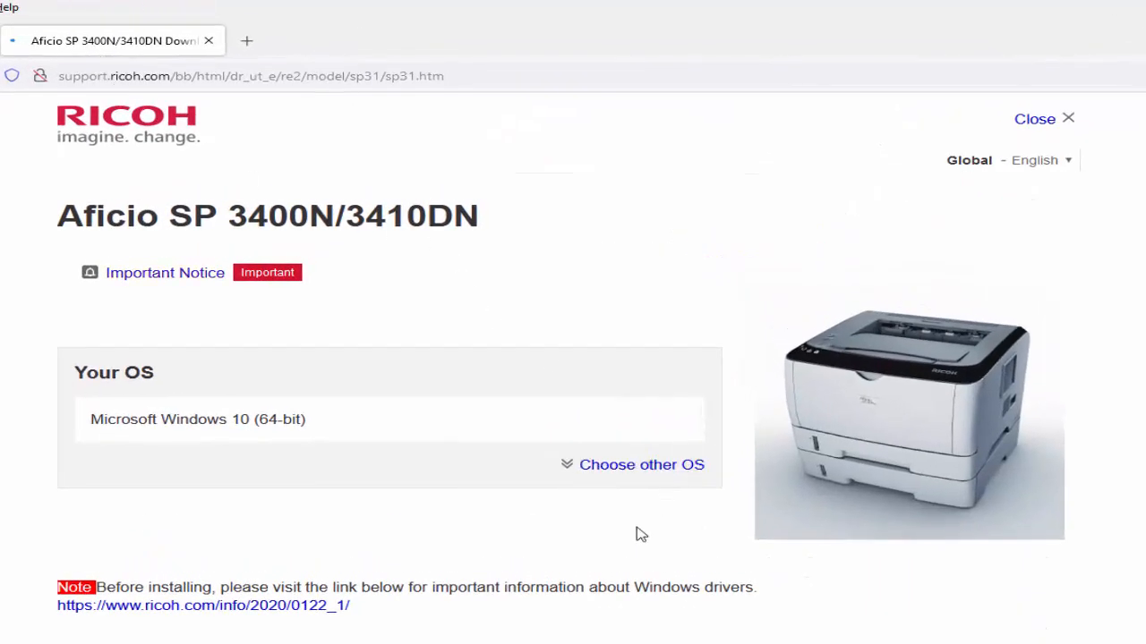
Choose another operating system on the Ricoh page and expand the Microsoft Windows 10 (64-bit) drivers under Windows
{"action": "scroll", "coordinate": [641, 534], "scroll_direction": "down", "scroll_amount": 4}
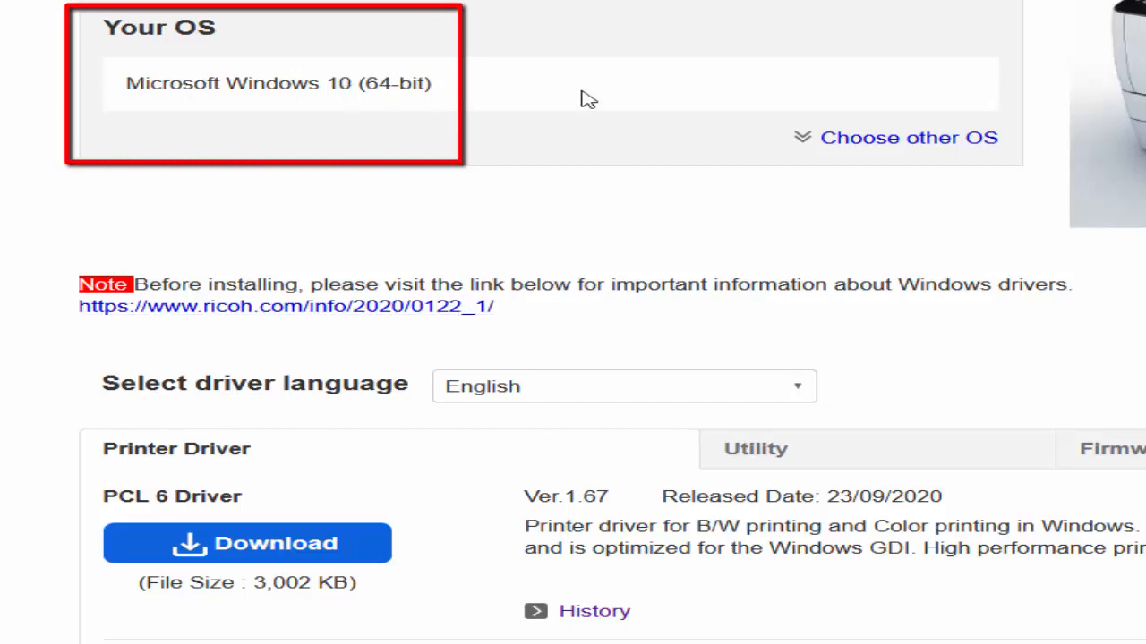
{"action": "left_click", "coordinate": [910, 139]}
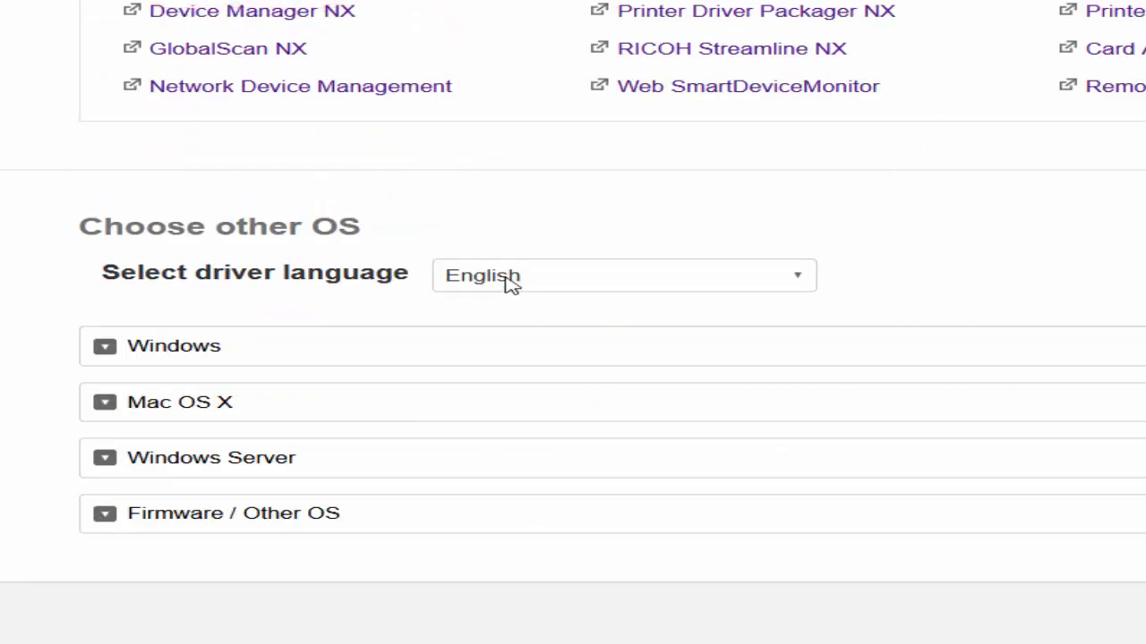
{"action": "left_click", "coordinate": [237, 352]}
{"action": "scroll", "coordinate": [448, 402], "scroll_direction": "down", "scroll_amount": 3}
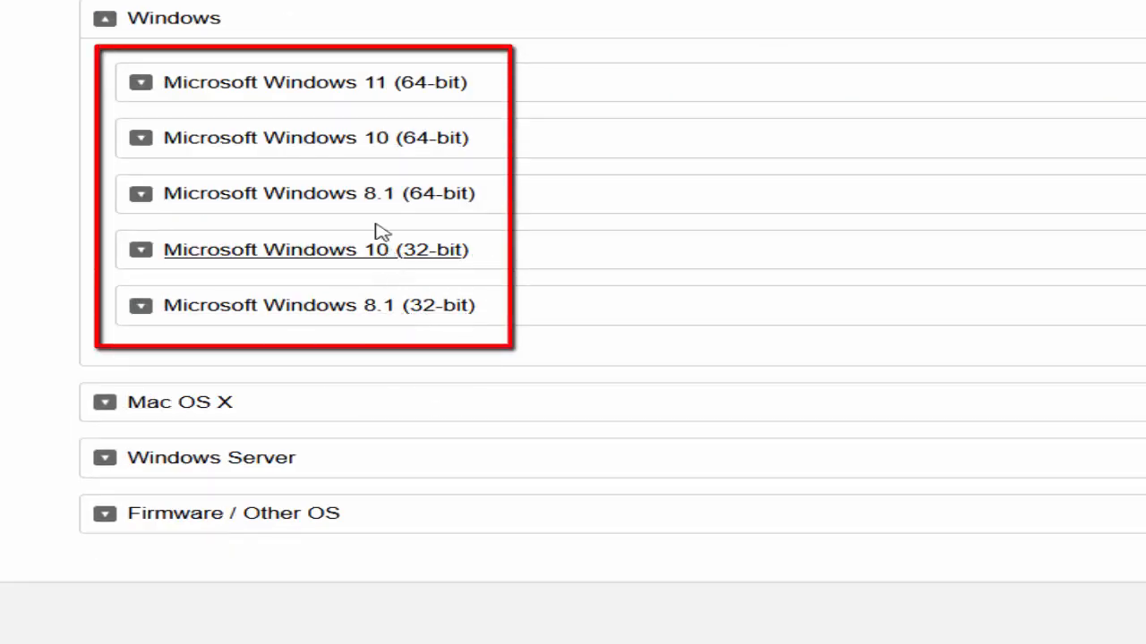
{"action": "left_click", "coordinate": [343, 143]}
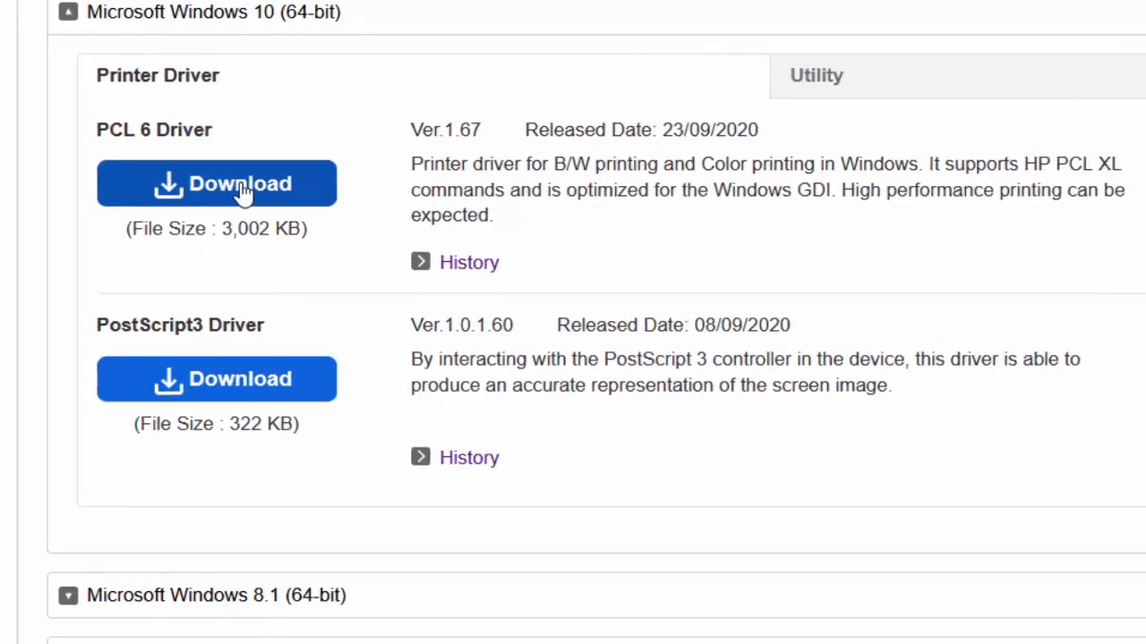
Download the PCL 6 Driver for Windows 10 (64-bit) through a new tab and switch to that tab
{"action": "right_click", "coordinate": [259, 132]}
{"action": "left_click", "coordinate": [447, 230]}
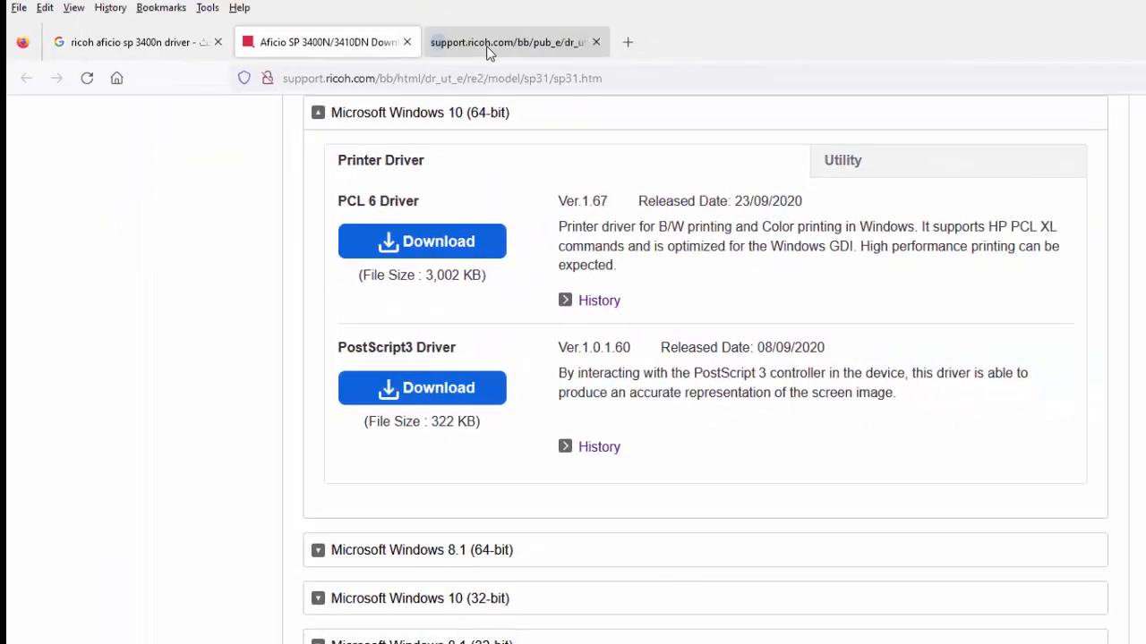
{"action": "left_click", "coordinate": [486, 46]}
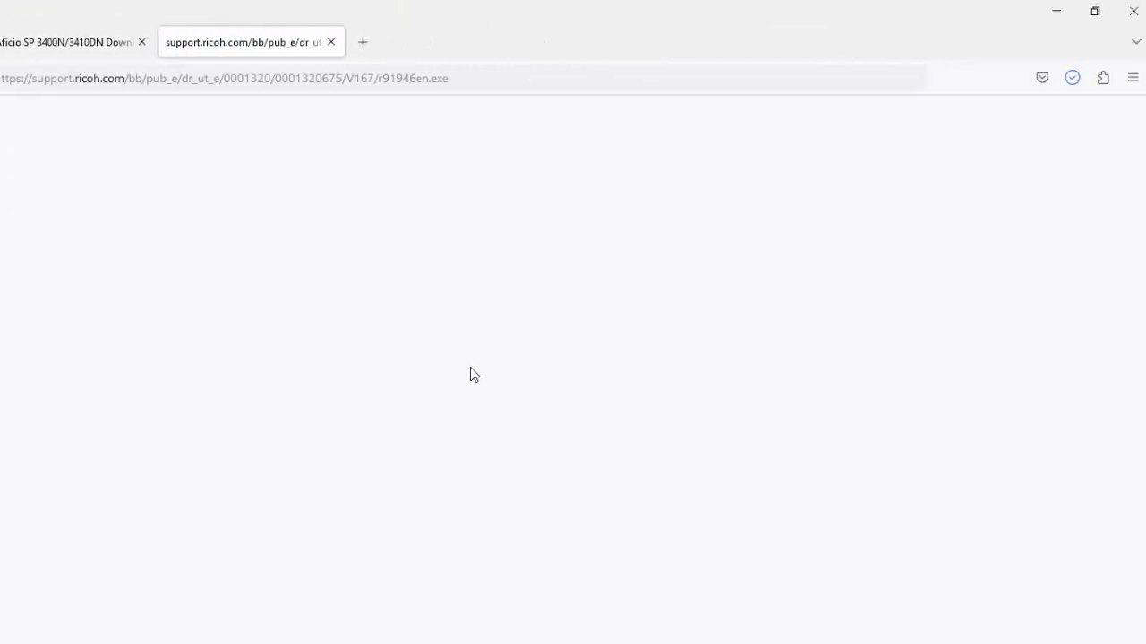
Open the browser's download list and cut the r91946en application from the Downloads folder
{"action": "left_click", "coordinate": [301, 12]}
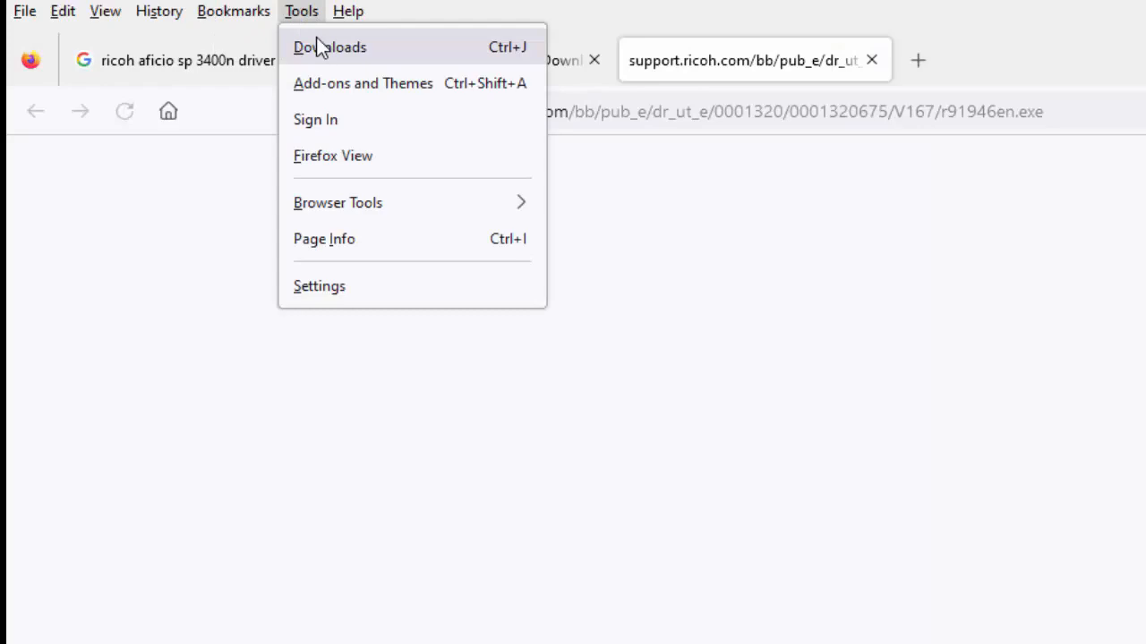
{"action": "left_click", "coordinate": [324, 48]}
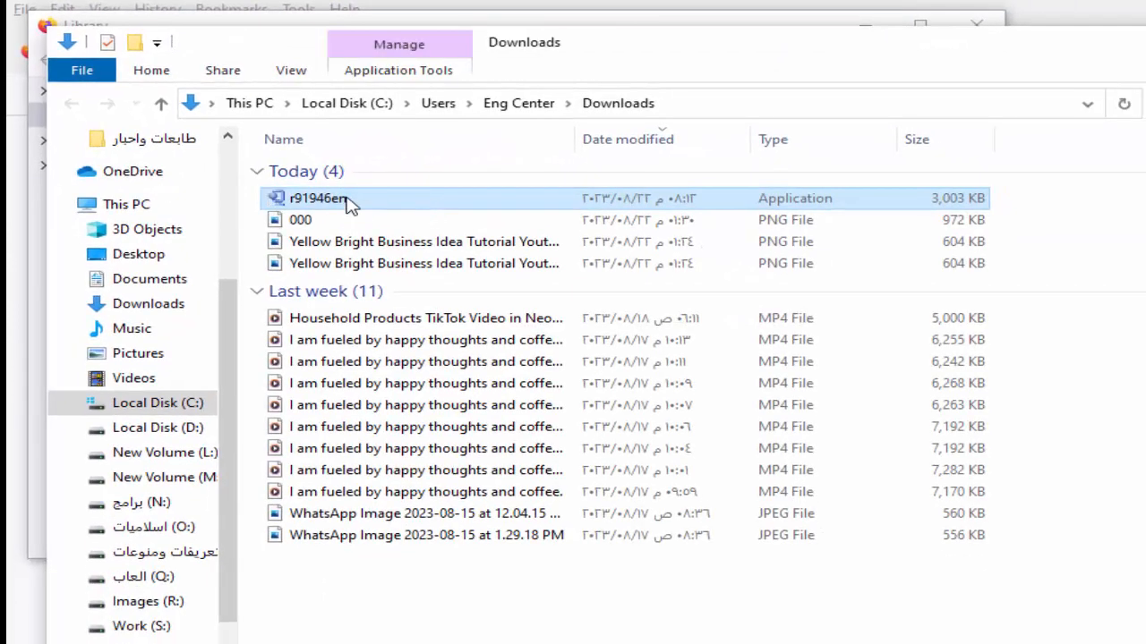
{"action": "right_click", "coordinate": [349, 204]}
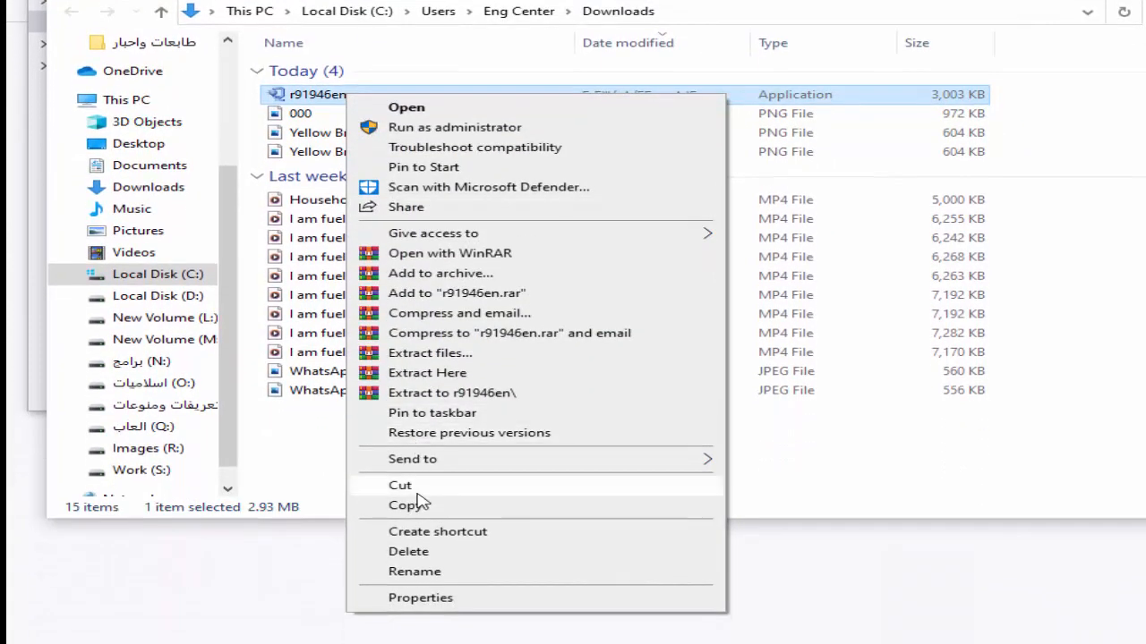
{"action": "left_click", "coordinate": [418, 491]}
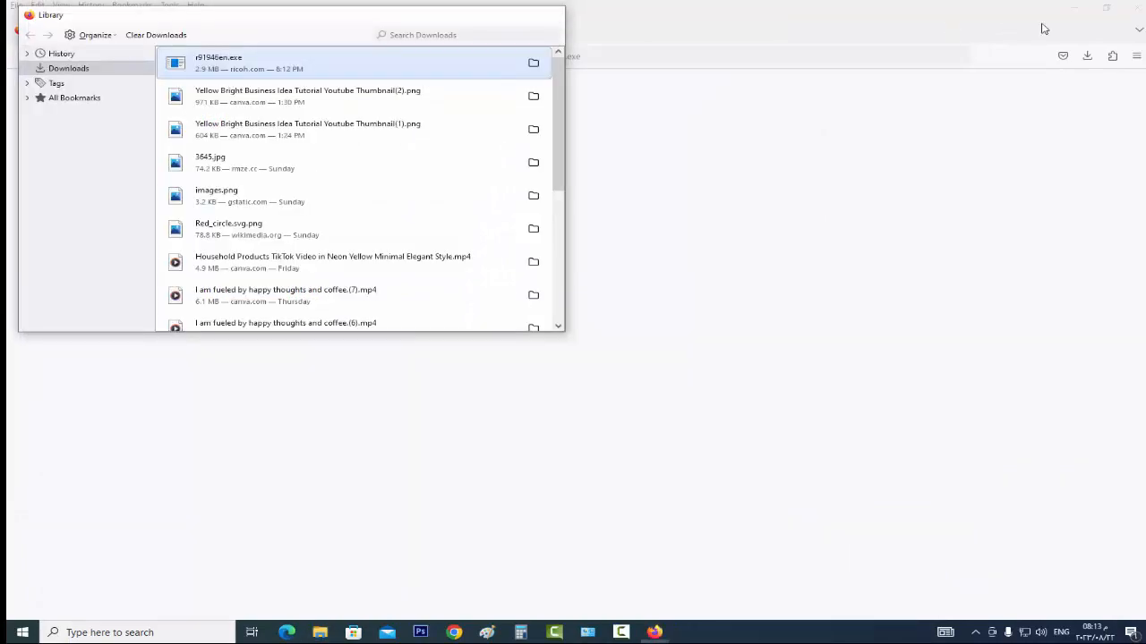
Minimize the browser windows, paste the r91946en file onto the desktop and move it to the empty middle area
{"action": "left_click", "coordinate": [1042, 28]}
{"action": "left_click", "coordinate": [1074, 8]}
{"action": "right_click", "coordinate": [633, 146]}
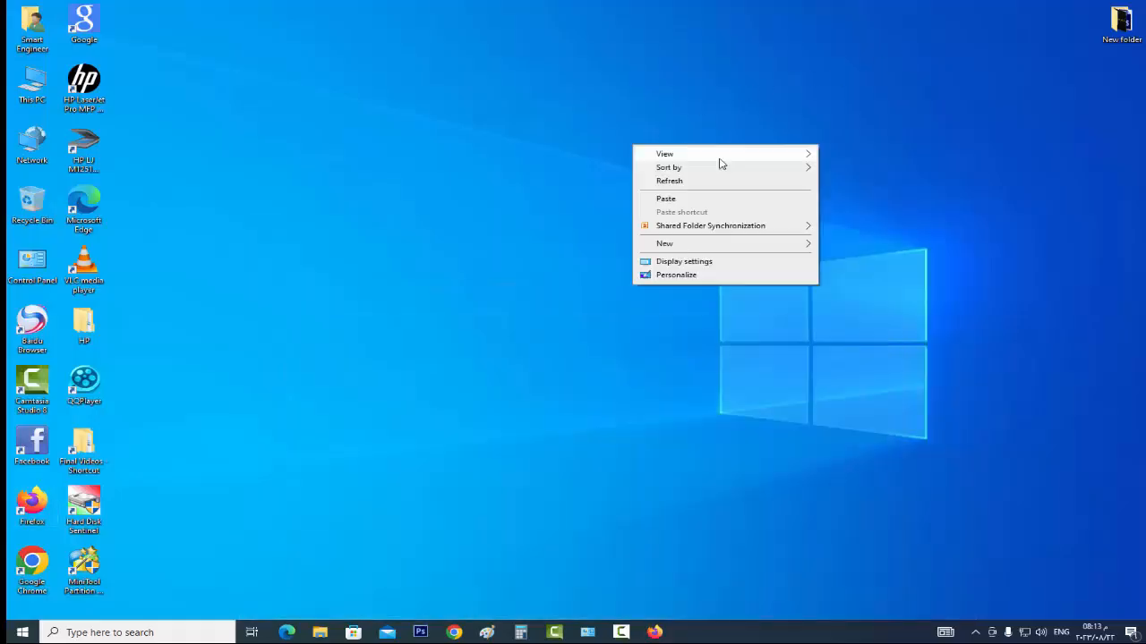
{"action": "left_click", "coordinate": [681, 200]}
{"action": "left_click_drag", "start_coordinate": [666, 100], "coordinate": [546, 245]}
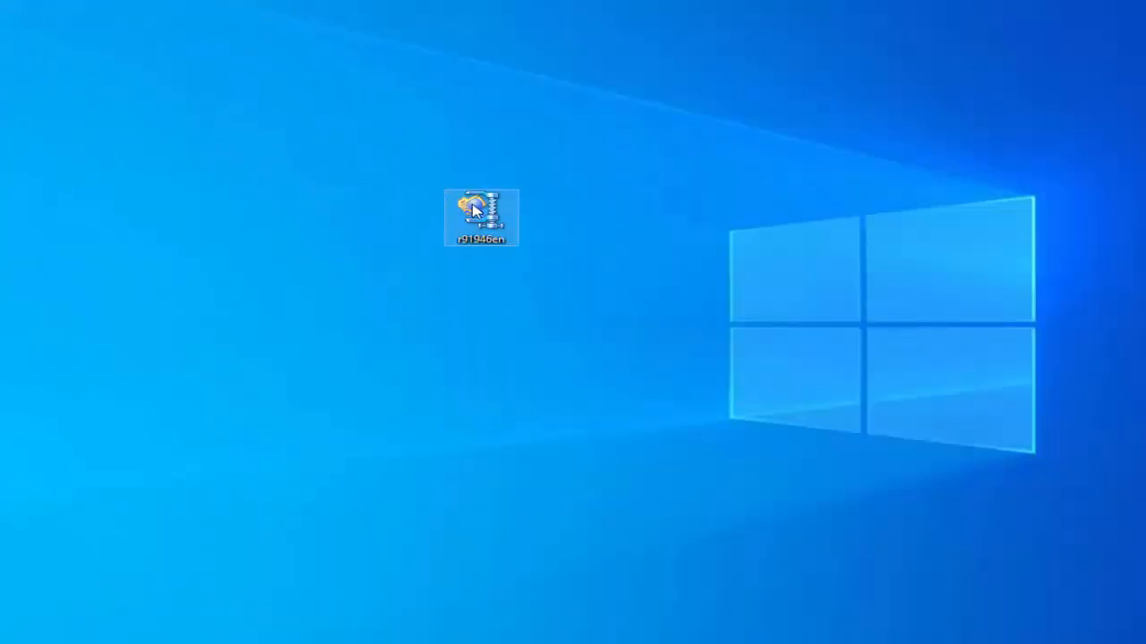
Extract the r91946en file into a folder of the same name, place the folder beside it and open it
{"action": "right_click", "coordinate": [472, 210]}
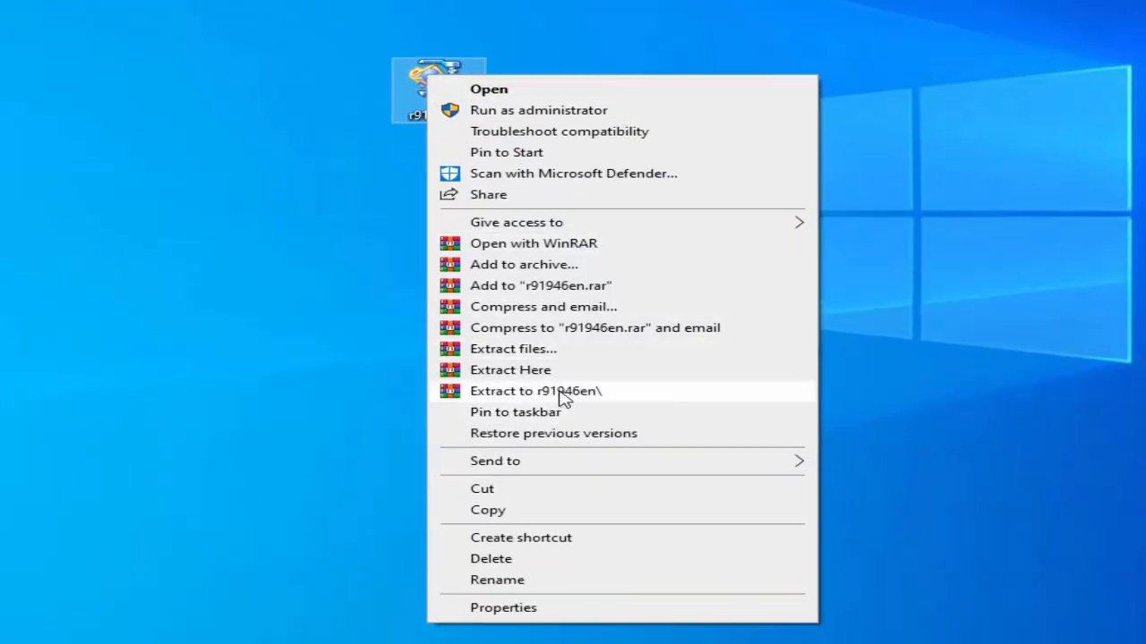
{"action": "left_click", "coordinate": [562, 399]}
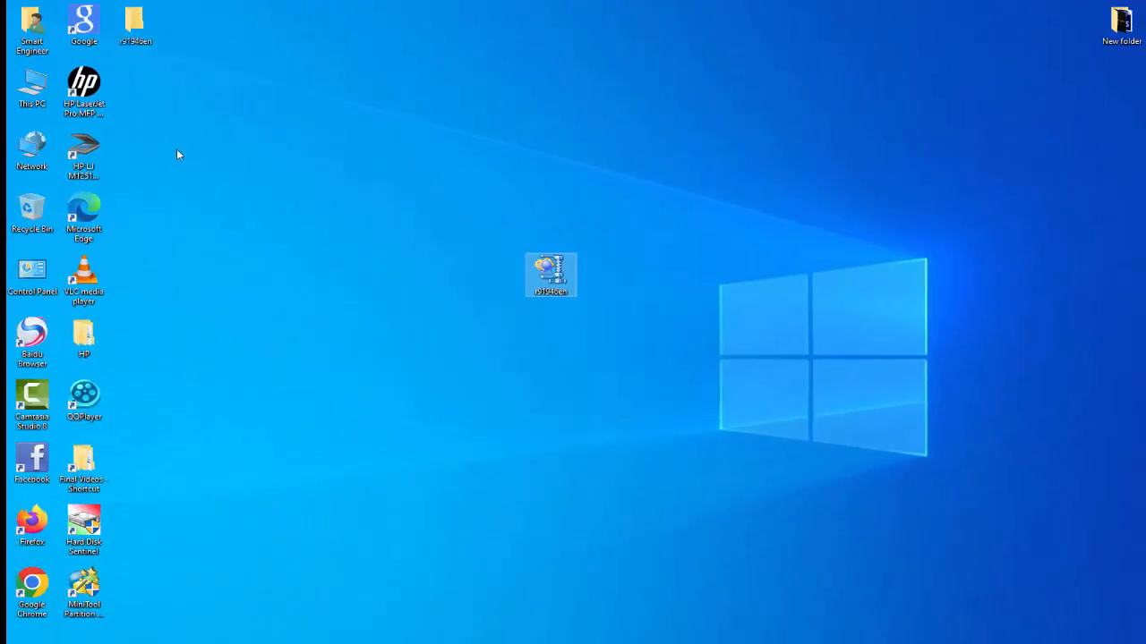
{"action": "left_click_drag", "start_coordinate": [136, 22], "coordinate": [605, 270]}
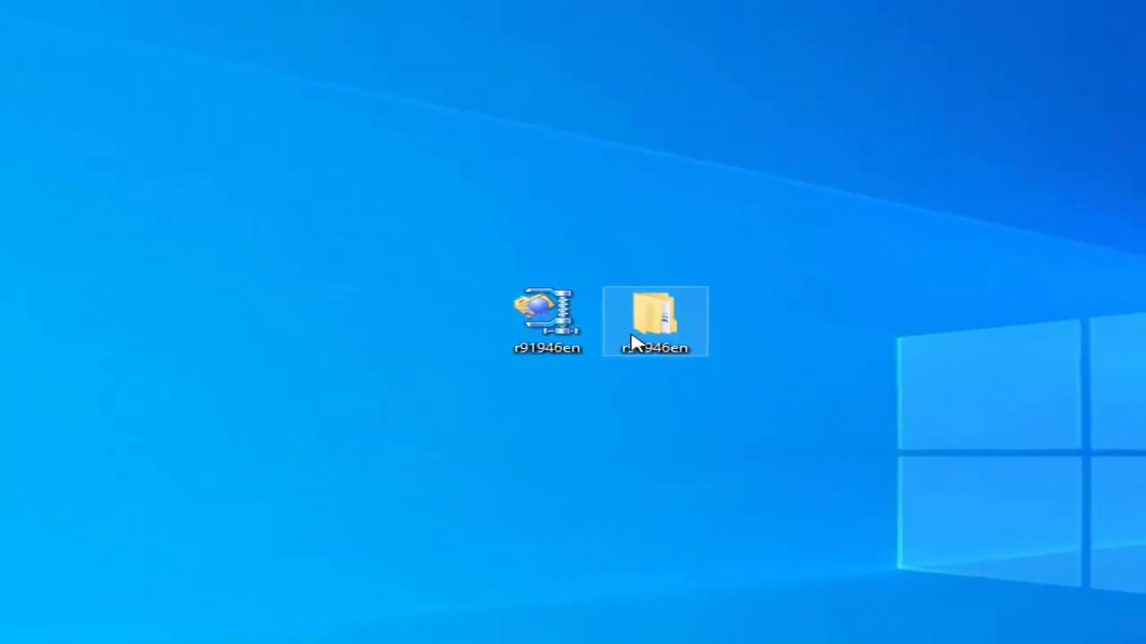
{"action": "double_click", "coordinate": [633, 340]}
{"action": "double_click", "coordinate": [263, 136]}
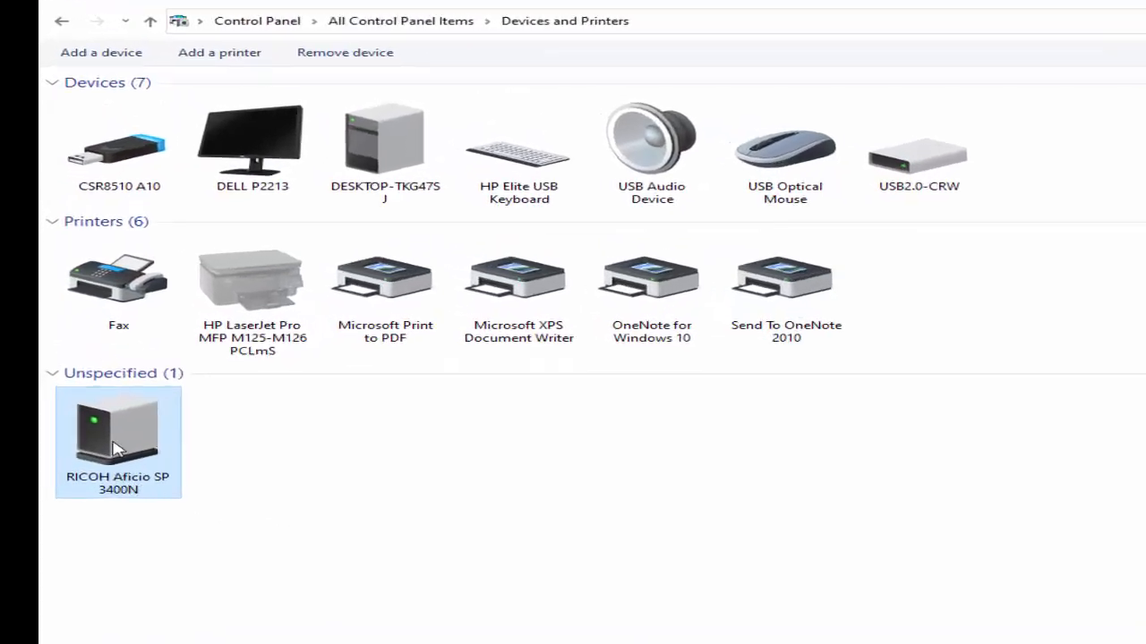
In Devices and Printers, open the RICOH Aficio SP 3400N properties and the properties of its RICOHAficio SP 3400N hardware function
{"action": "right_click", "coordinate": [100, 356]}
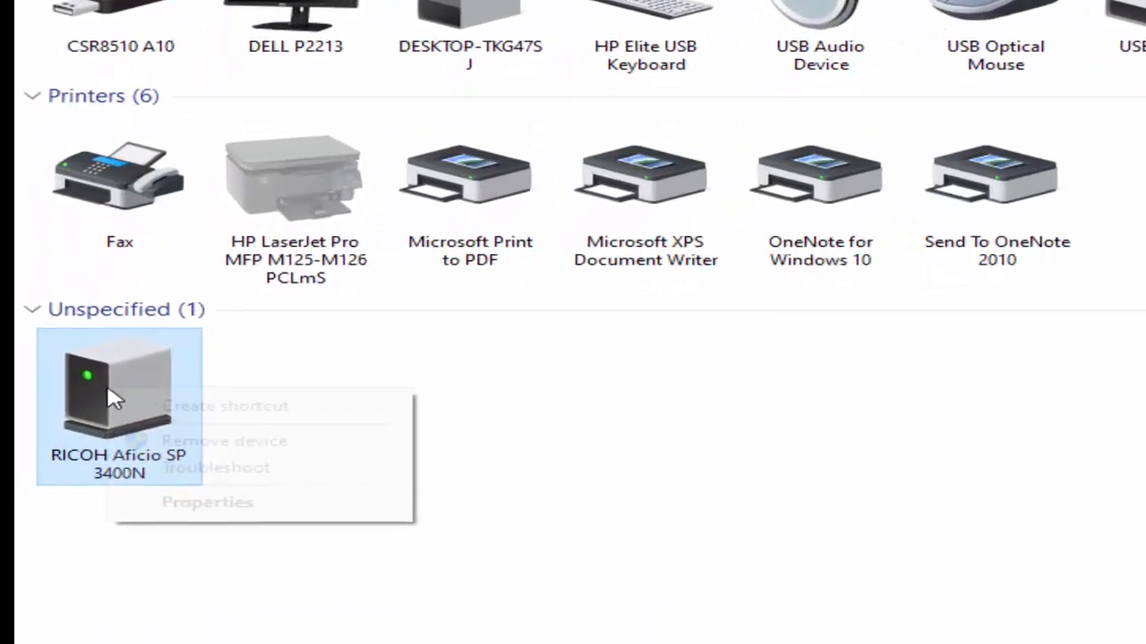
{"action": "left_click", "coordinate": [244, 506]}
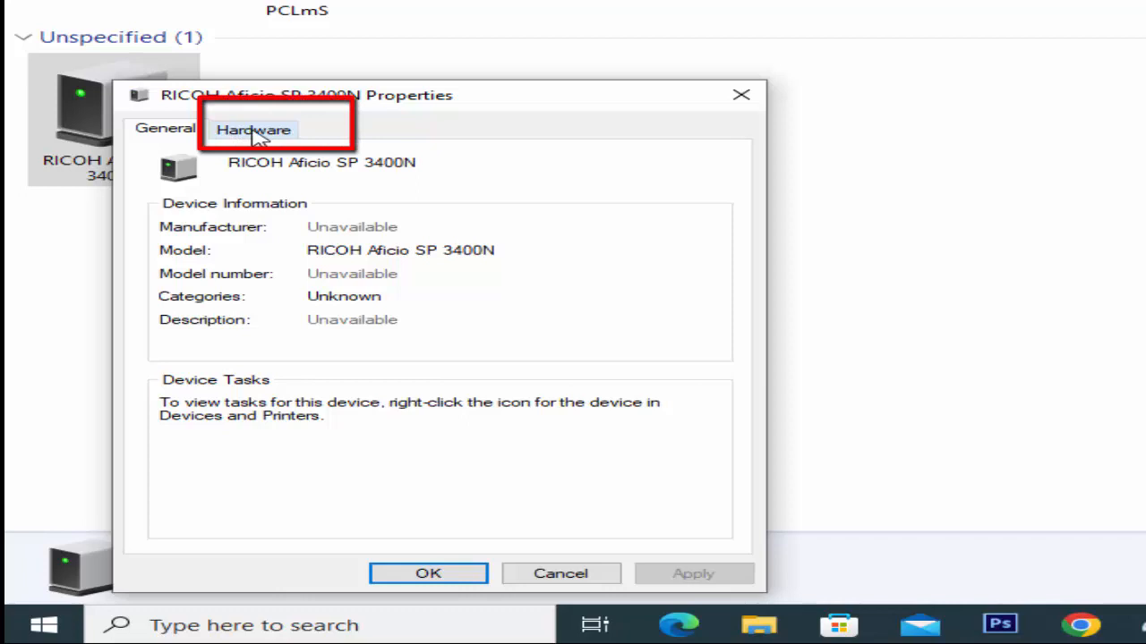
{"action": "left_click", "coordinate": [256, 134]}
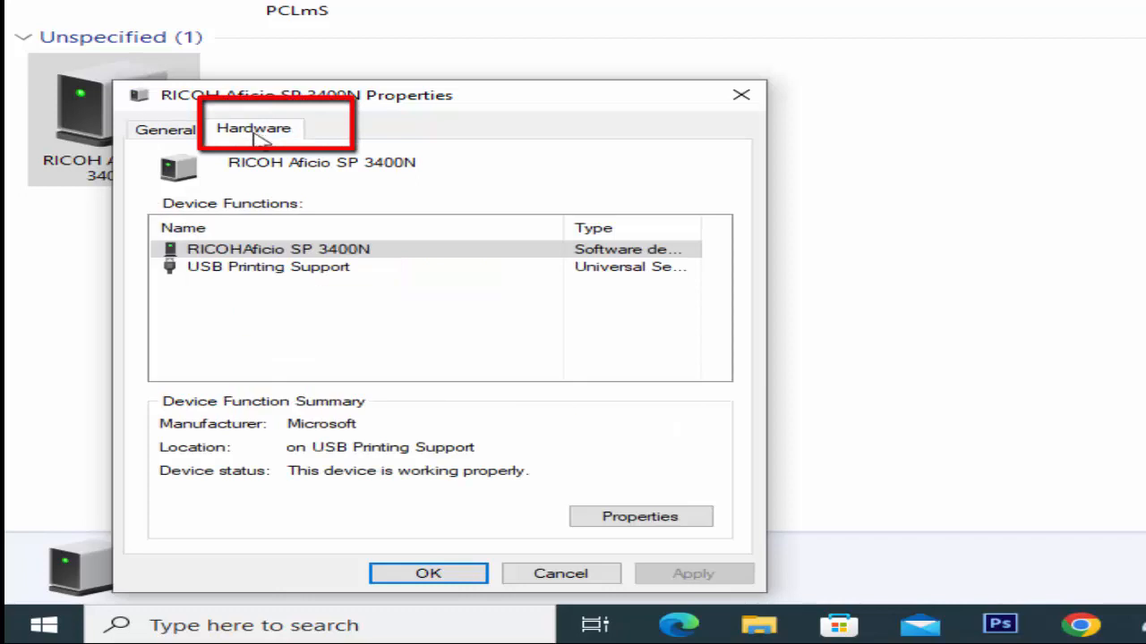
{"action": "left_click", "coordinate": [295, 251]}
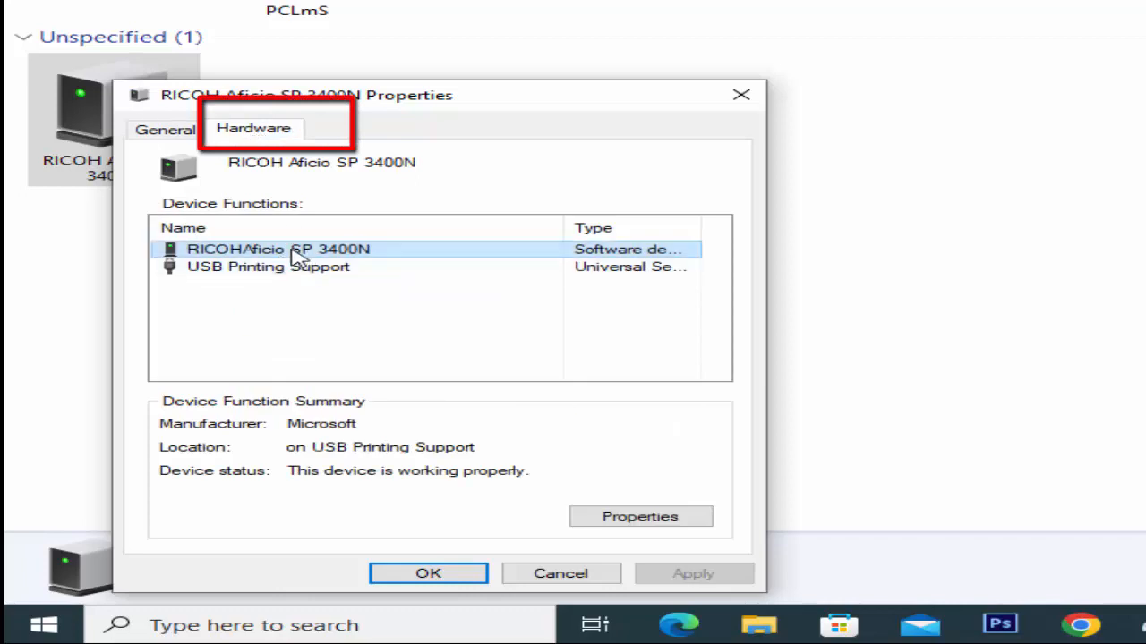
{"action": "left_click", "coordinate": [644, 519]}
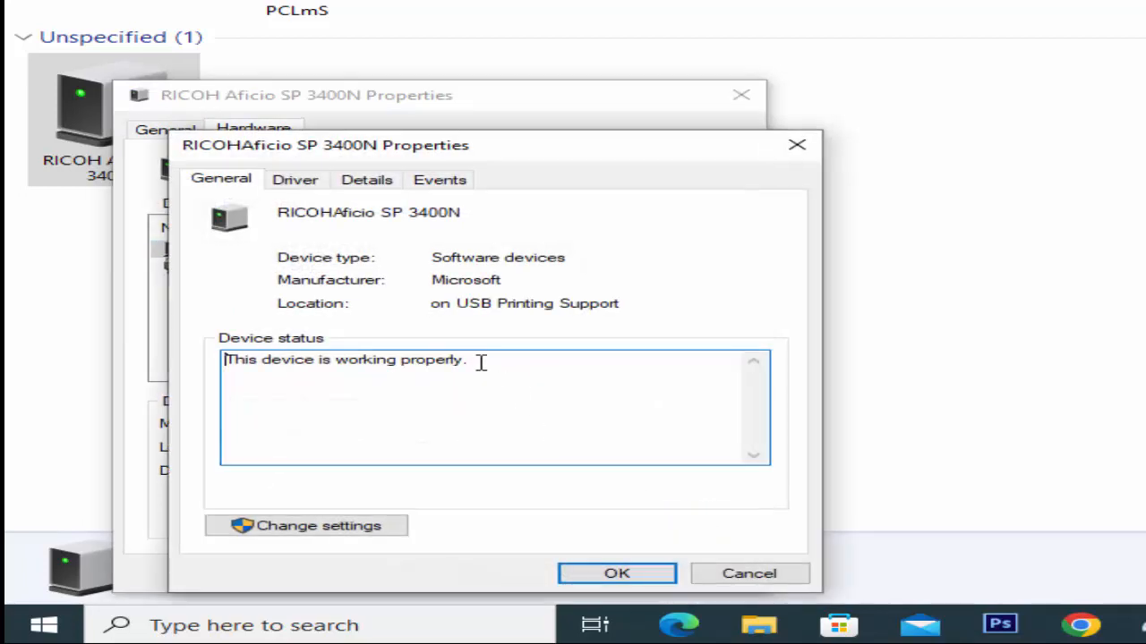
Start a manual driver update for the RICOHAficio SP 3400N and choose the desktop's r91946en folder as the search location
{"action": "left_click", "coordinate": [295, 180]}
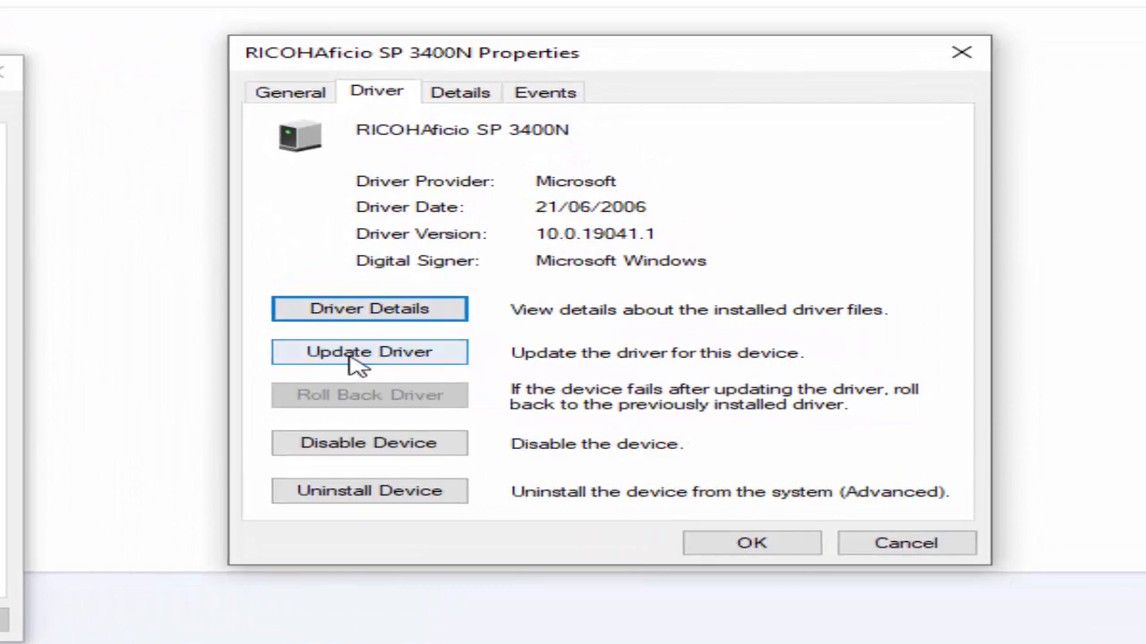
{"action": "left_click", "coordinate": [358, 358]}
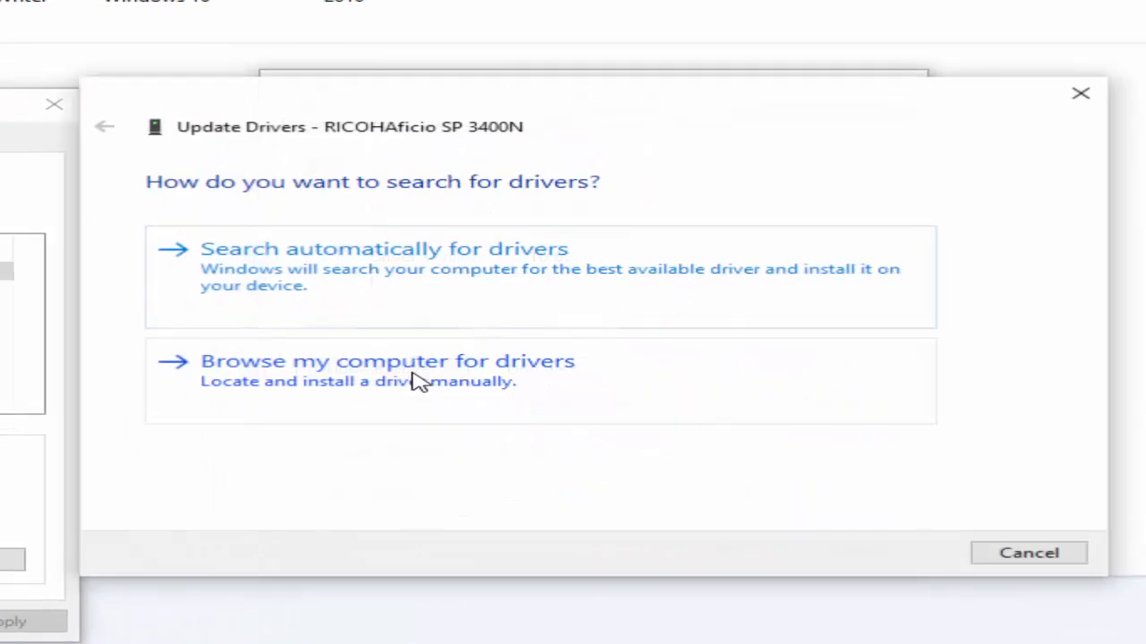
{"action": "left_click", "coordinate": [384, 387]}
{"action": "left_click", "coordinate": [822, 289]}
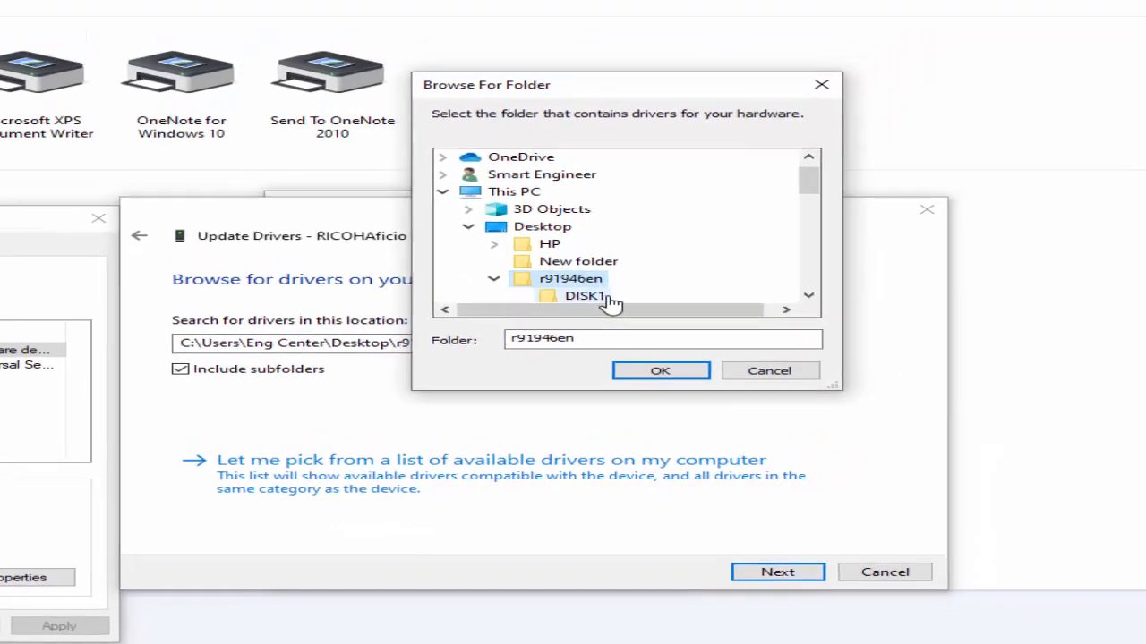
{"action": "left_click", "coordinate": [662, 371]}
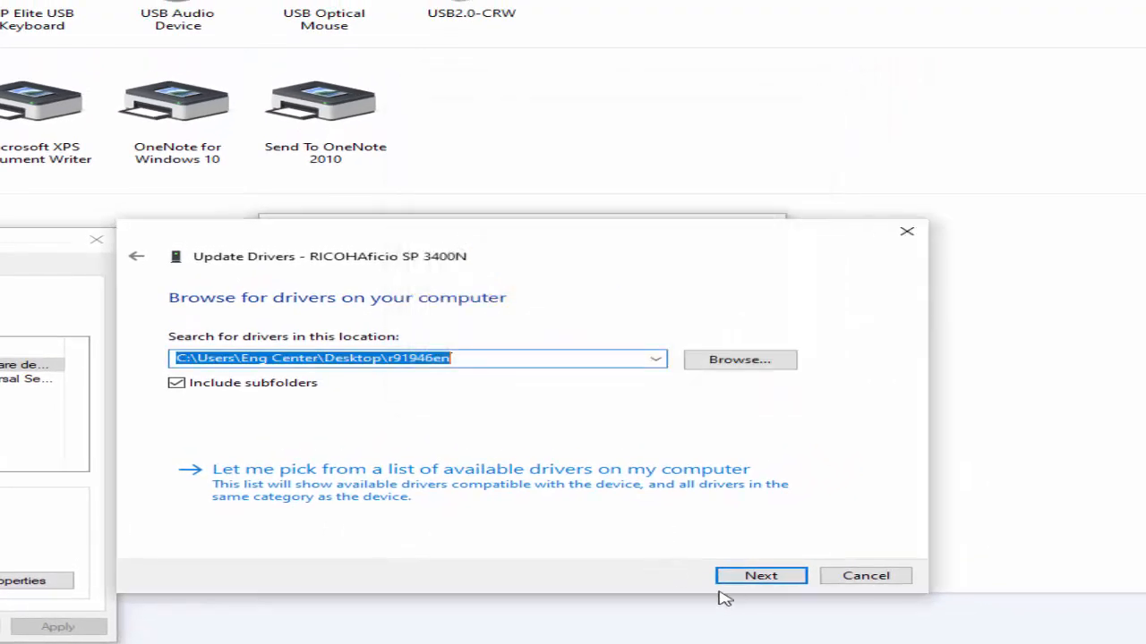
Install the driver from the chosen folder, including subfolders, and close the update wizard and both device properties windows
{"action": "left_click", "coordinate": [764, 577]}
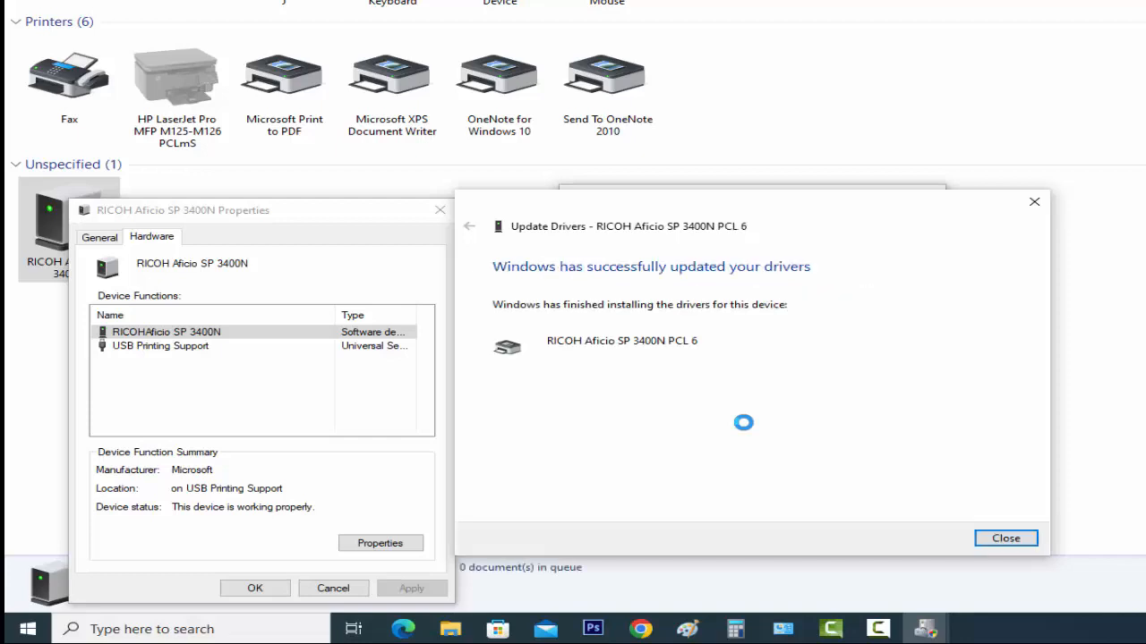
{"action": "left_click", "coordinate": [1004, 542]}
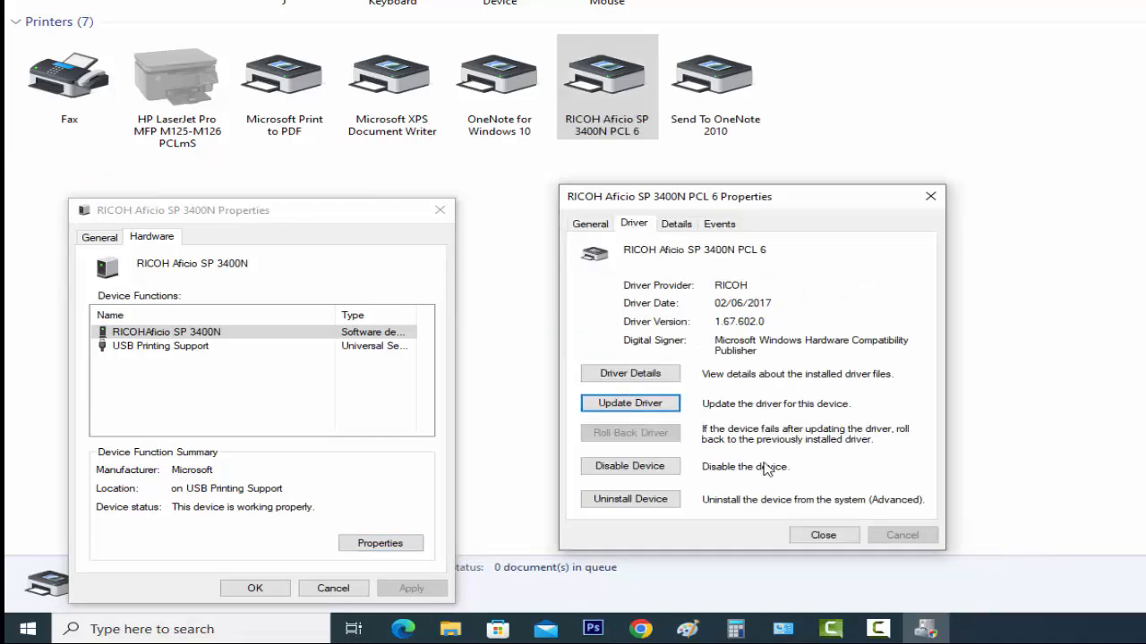
{"action": "left_click", "coordinate": [834, 538]}
{"action": "left_click", "coordinate": [255, 588]}
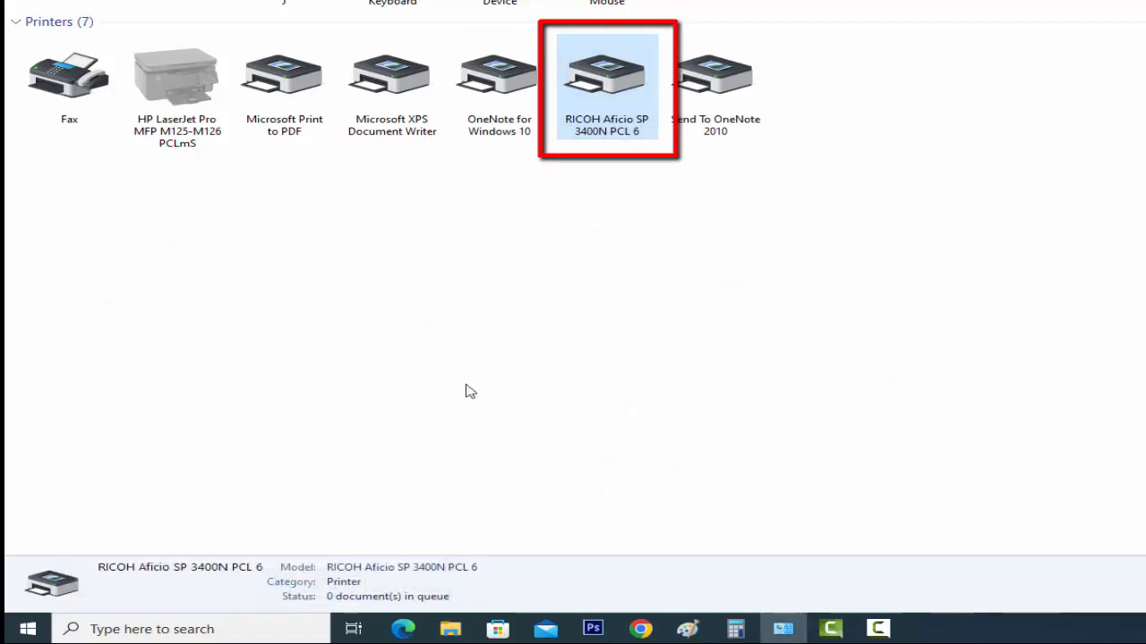
Make the RICOH Aficio SP 3400N PCL 6 the default printer and print a test page from its printer properties
{"action": "right_click", "coordinate": [594, 87]}
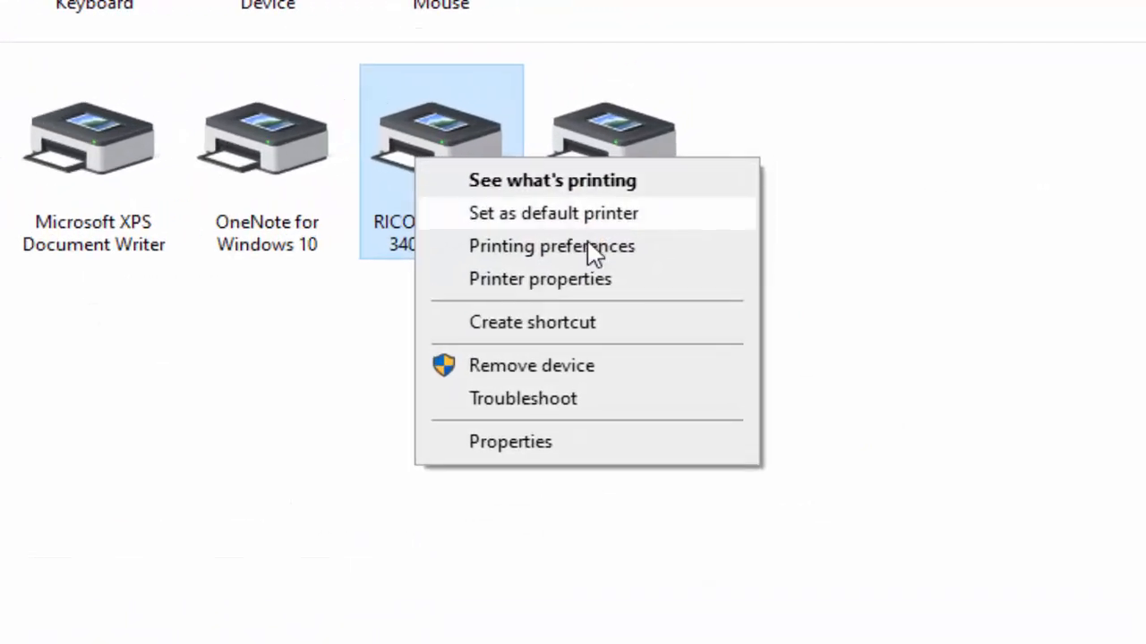
{"action": "left_click", "coordinate": [601, 204]}
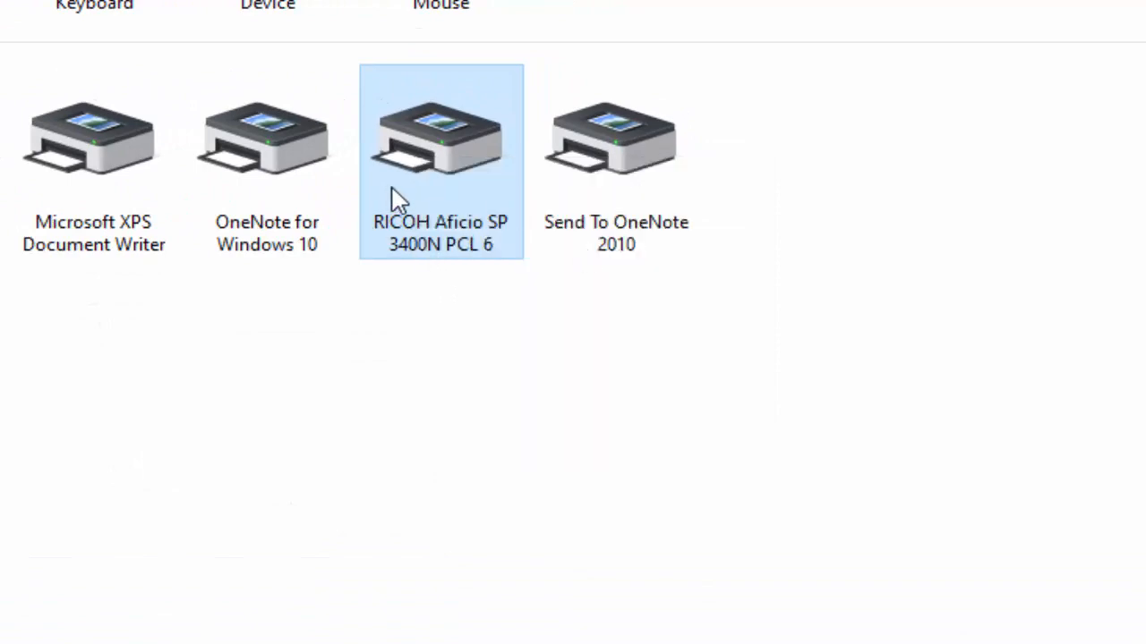
{"action": "right_click", "coordinate": [435, 176]}
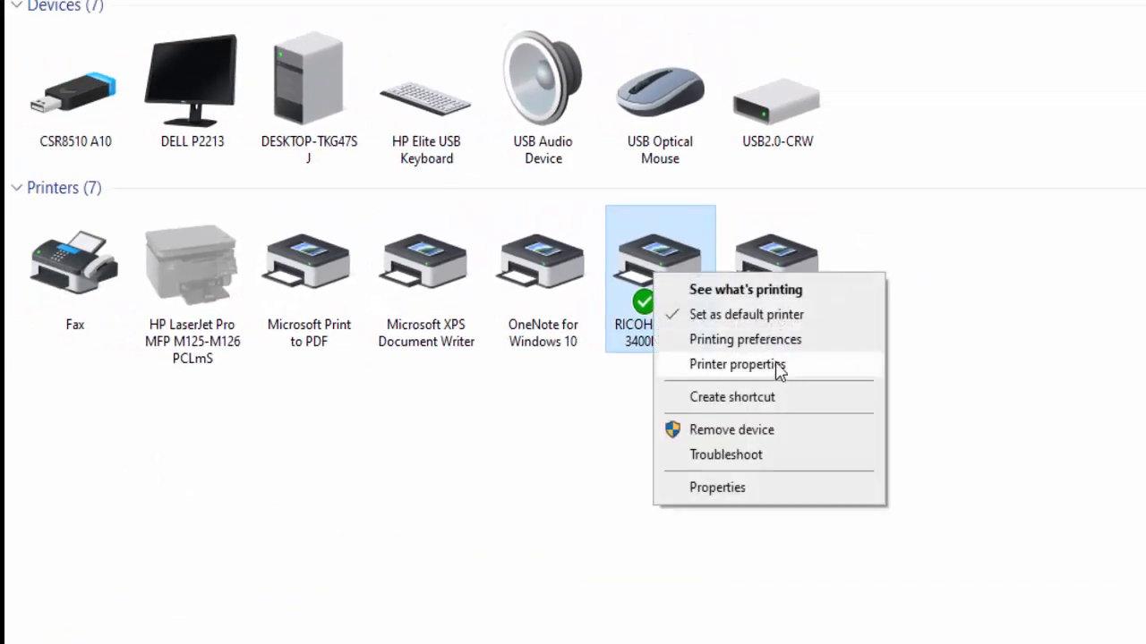
{"action": "left_click", "coordinate": [777, 365]}
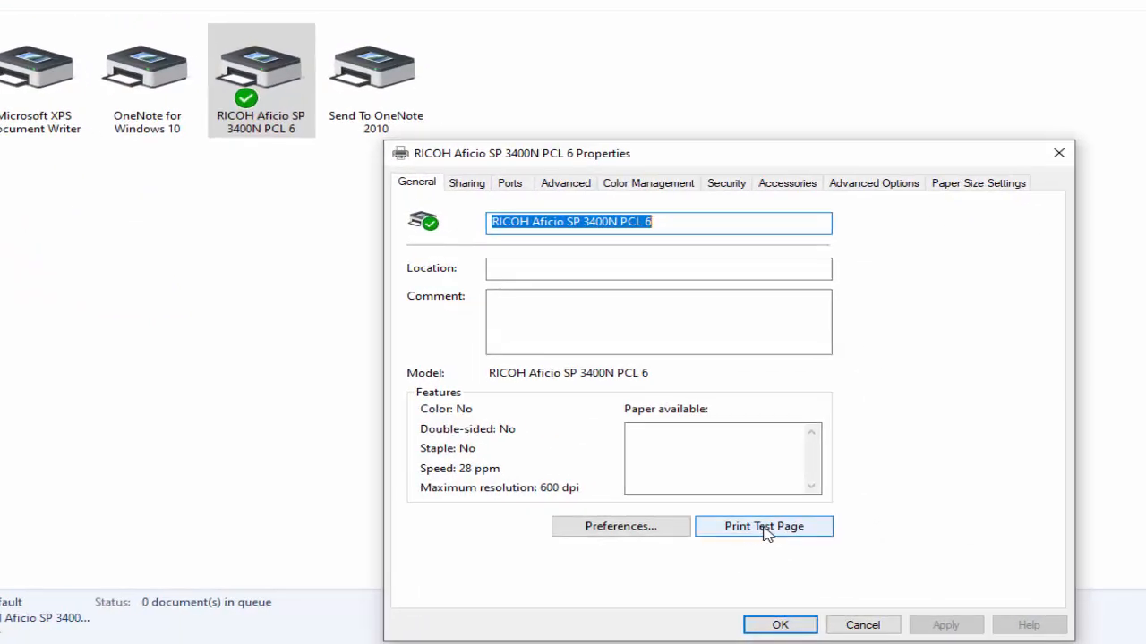
{"action": "left_click", "coordinate": [759, 530]}
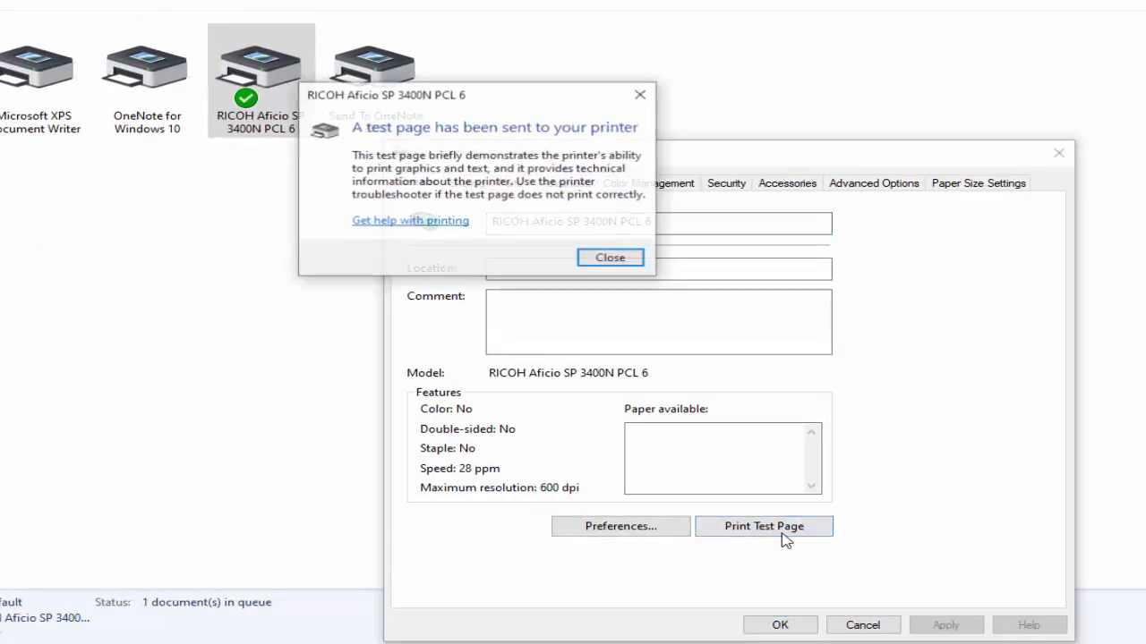